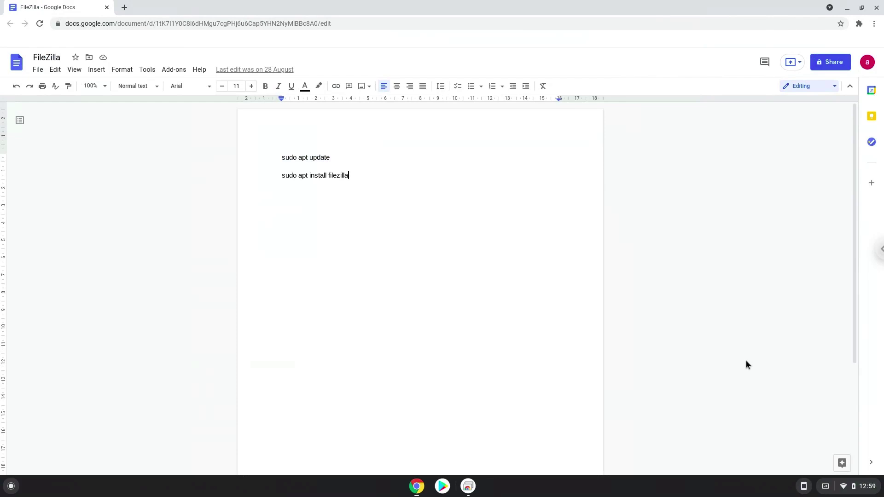
# Step: Open ChromeOS Settings from quick settings and go to Advanced > Developers
pyautogui.click(847, 487)
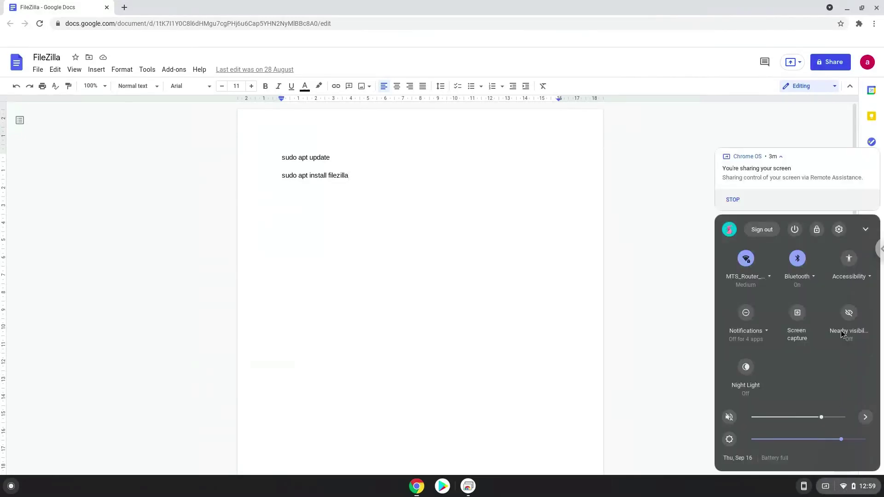
pyautogui.click(839, 229)
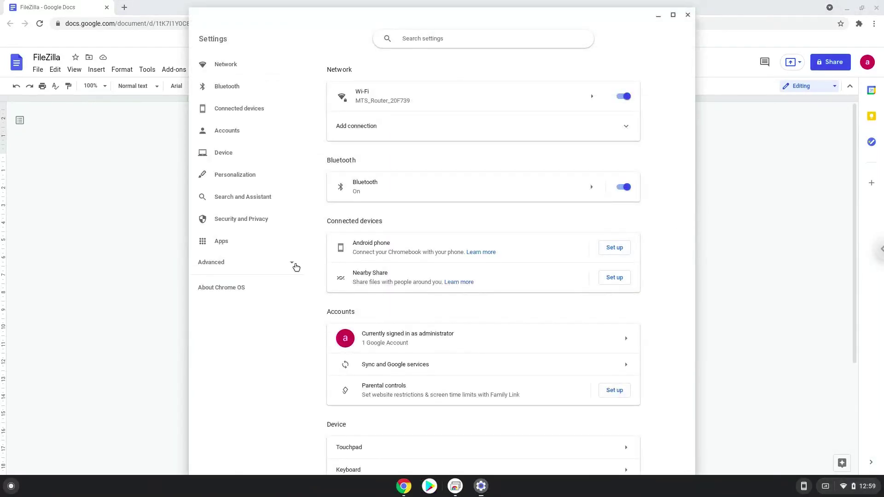
pyautogui.click(285, 265)
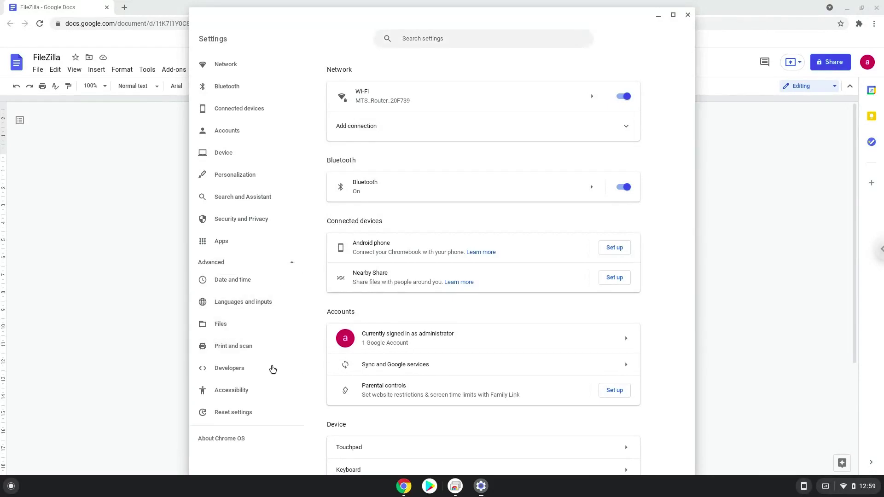
pyautogui.click(271, 373)
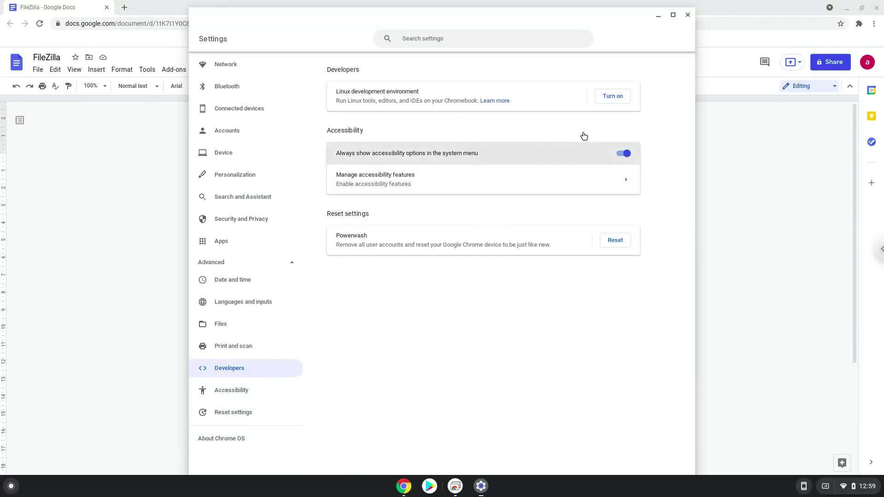
# Step: Turn on the Linux development environment and install it with the recommended 10.0 GB disk
pyautogui.click(613, 97)
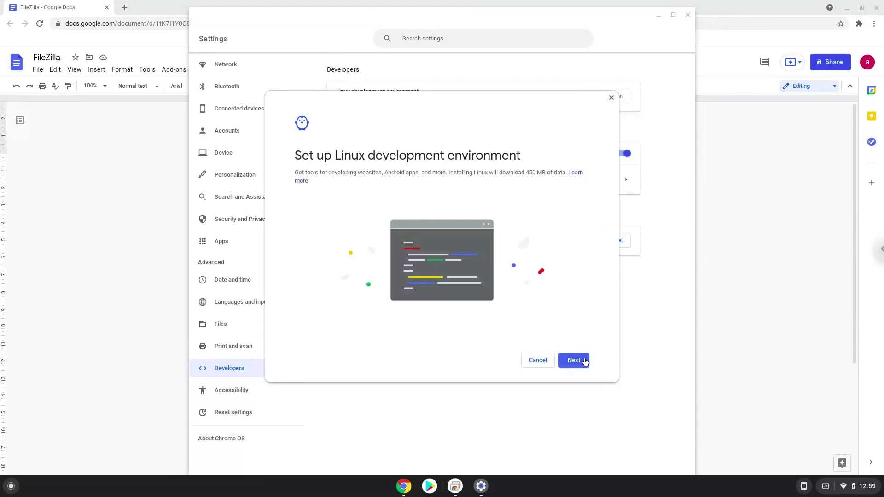
pyautogui.click(574, 360)
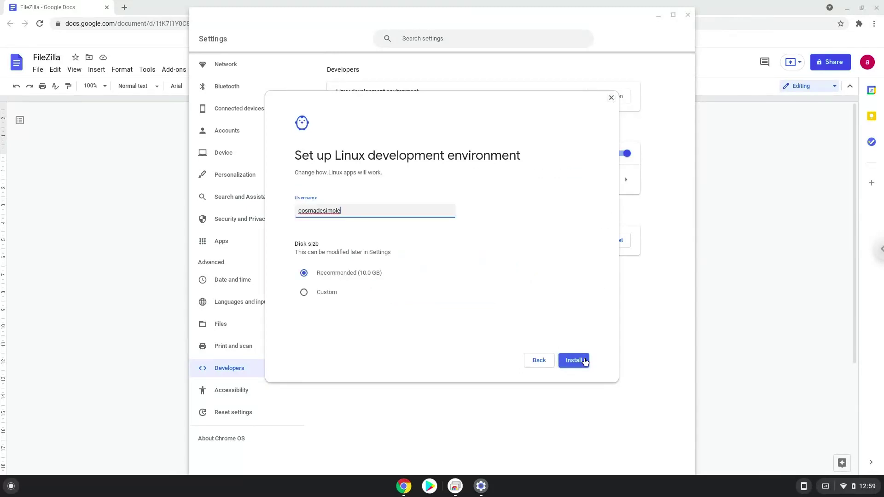
pyautogui.click(584, 361)
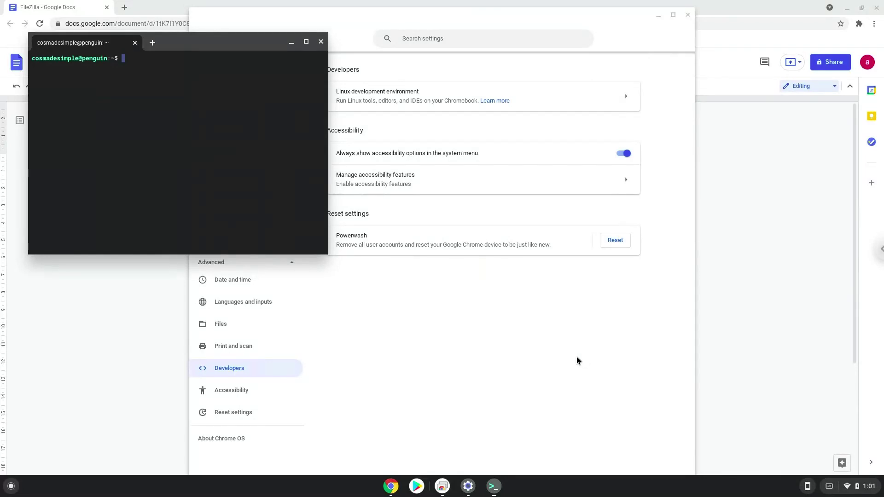
# Step: Close Terminal and Settings, then copy the 'sudo apt update' line from the FileZilla document
pyautogui.click(321, 42)
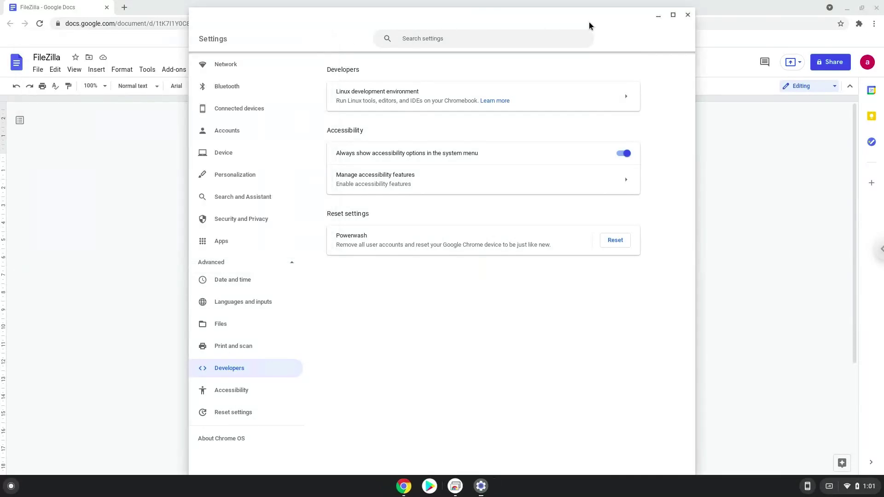
pyautogui.click(687, 15)
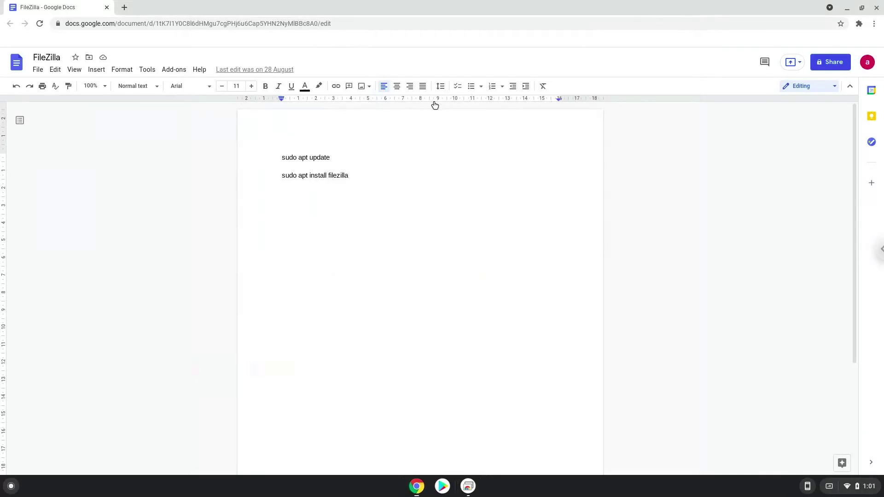
pyautogui.doubleClick(317, 157)
pyautogui.click(317, 157)
pyautogui.tripleClick(317, 158)
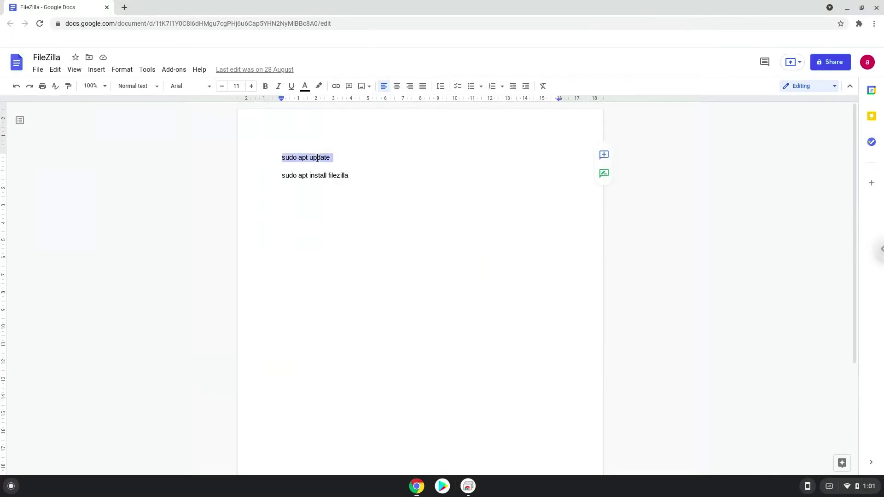
pyautogui.rightClick(317, 157)
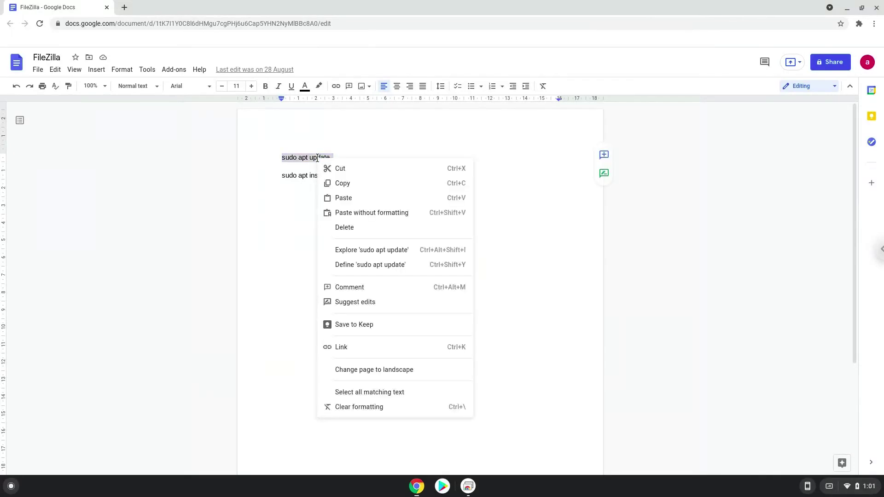
pyautogui.click(341, 184)
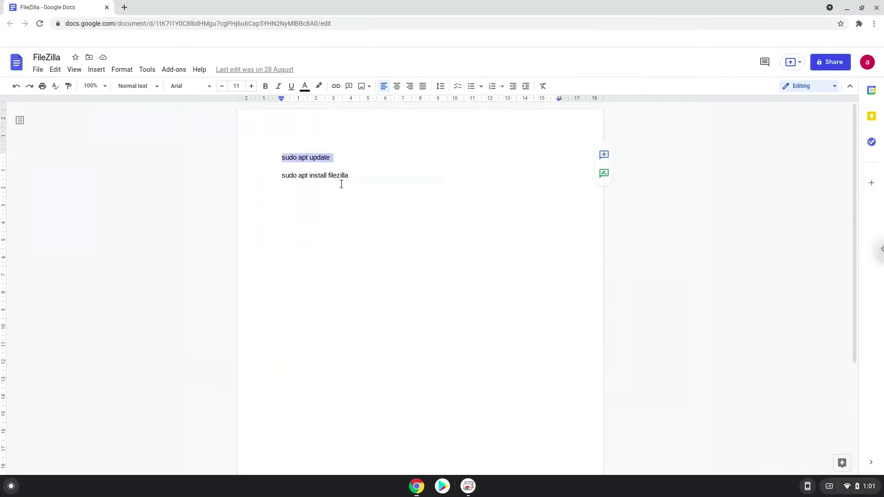
# Step: Open the Linux Terminal by searching 'ter' in the Launcher
pyautogui.click(11, 486)
pyautogui.write('terminal')
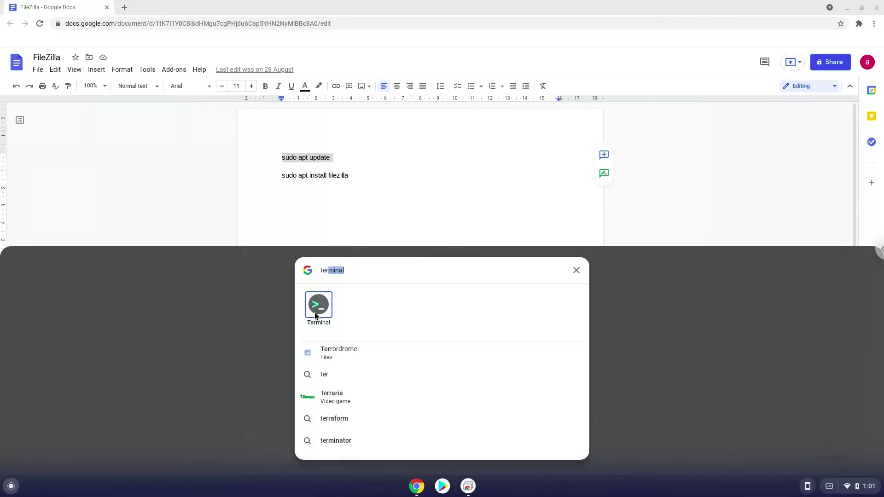
pyautogui.click(318, 305)
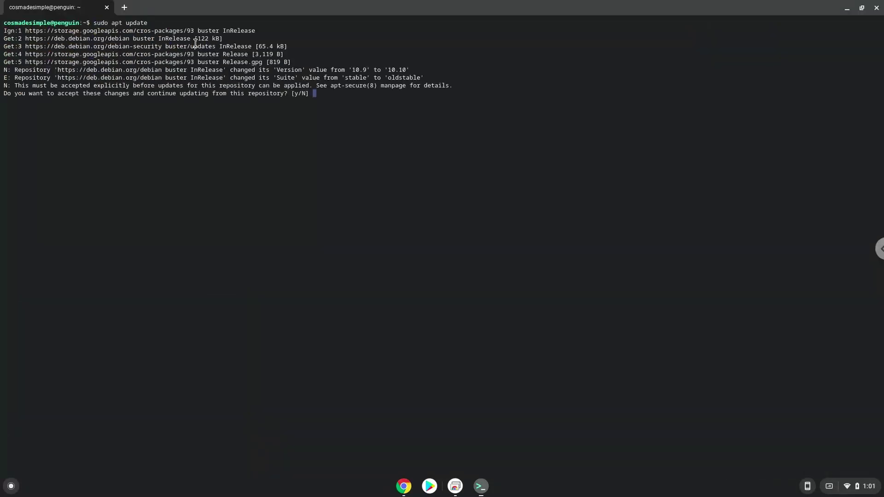
# Step: Run sudo apt update, answering y to both repository-change prompts
pyautogui.write('y')
pyautogui.press('Return')
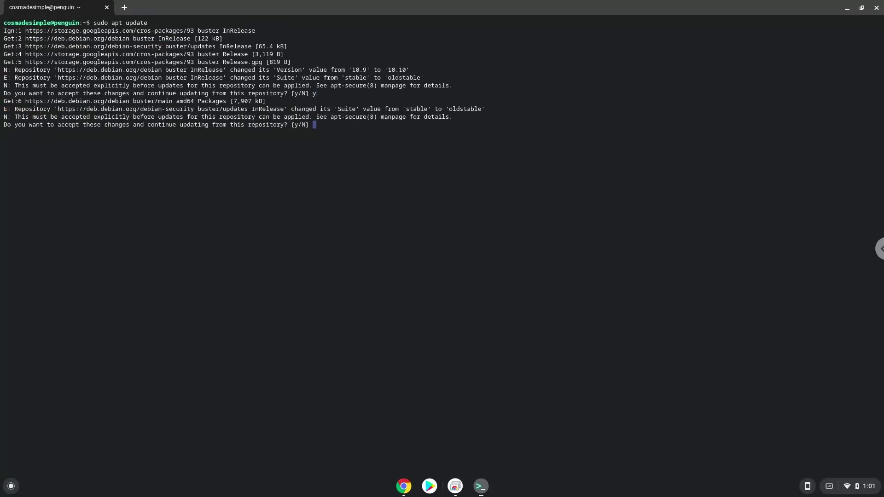
pyautogui.write('y')
pyautogui.press('Return')
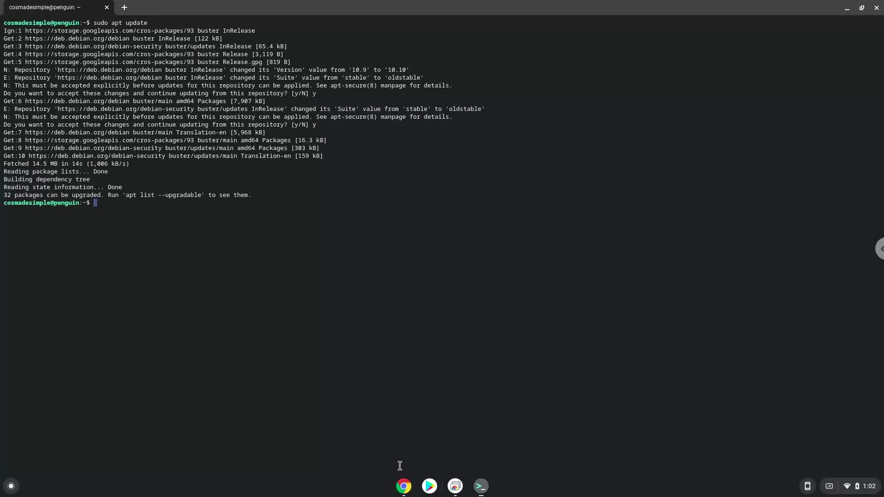
# Step: Return to the FileZilla document and copy the 'sudo apt install filezilla' line
pyautogui.click(404, 487)
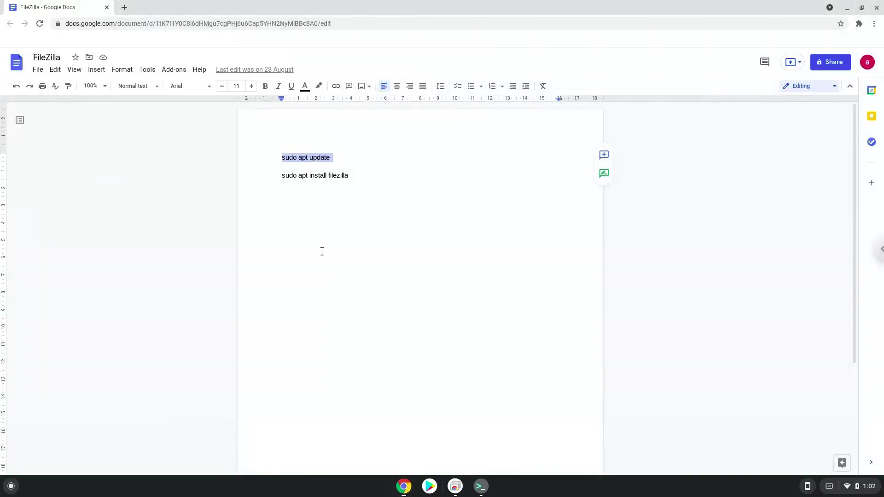
pyautogui.tripleClick(293, 175)
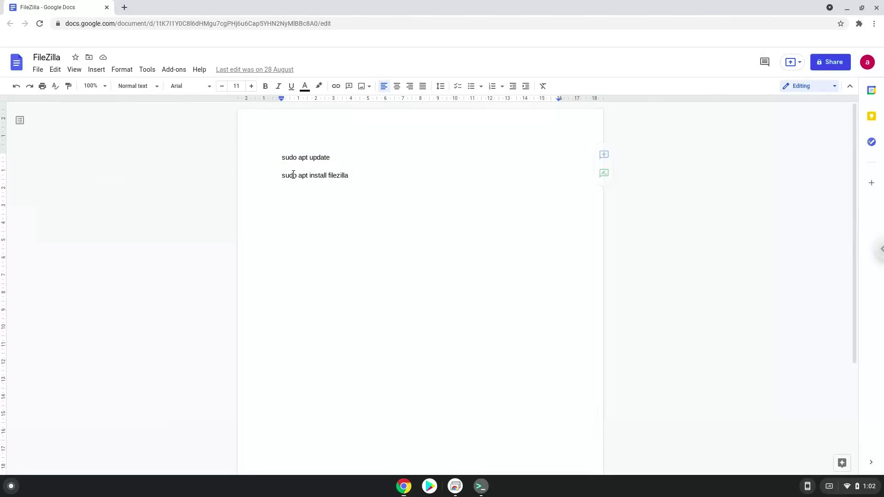
pyautogui.rightClick(294, 175)
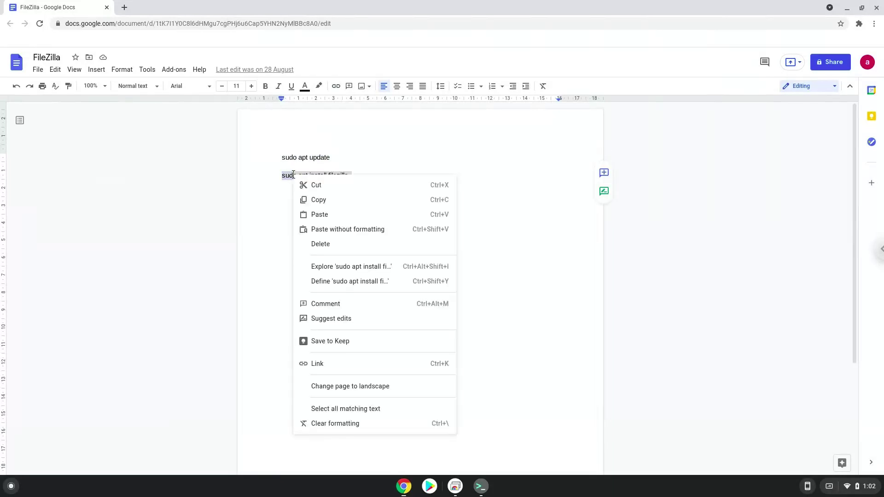
pyautogui.click(315, 200)
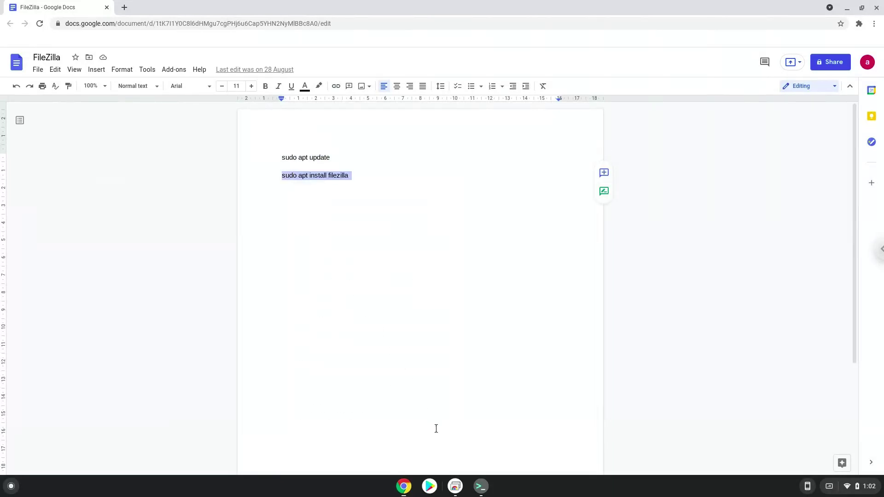
# Step: Paste and run 'sudo apt install filezilla' in Terminal, confirm the install, then close Terminal
pyautogui.click(478, 488)
pyautogui.hotkey('ctrl', 'shift', 'v')
pyautogui.press('Return')
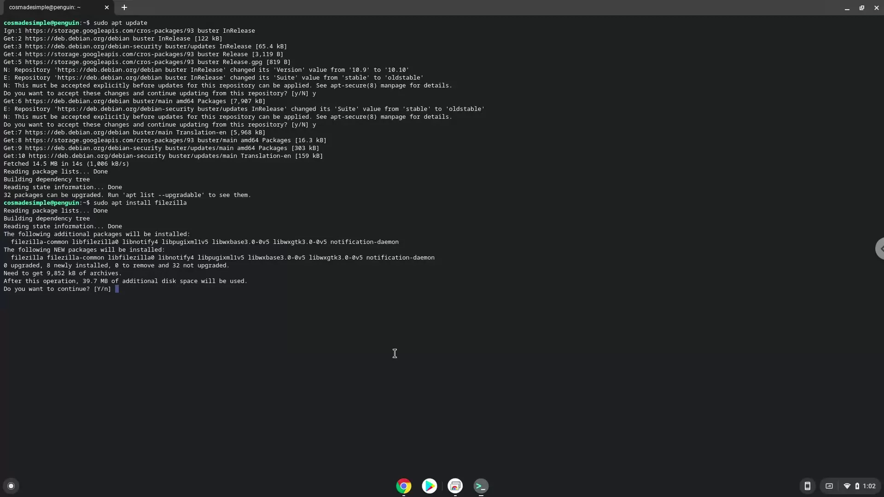
pyautogui.press('Return')
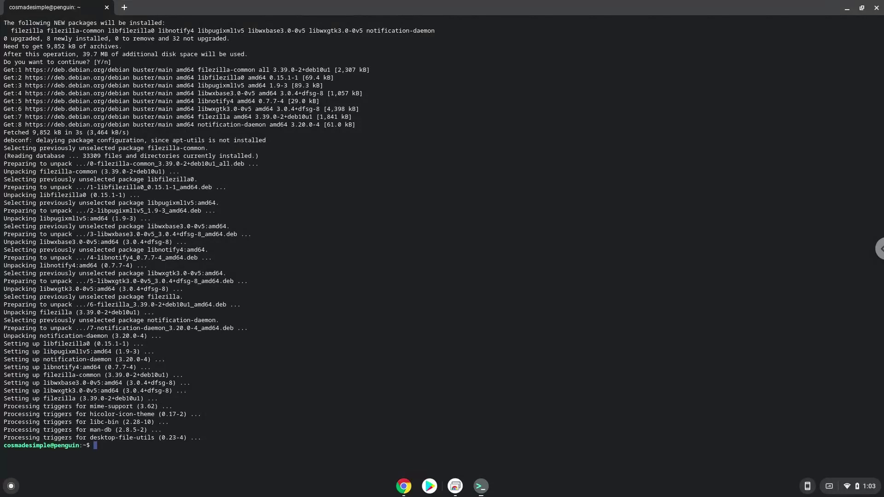
pyautogui.click(877, 9)
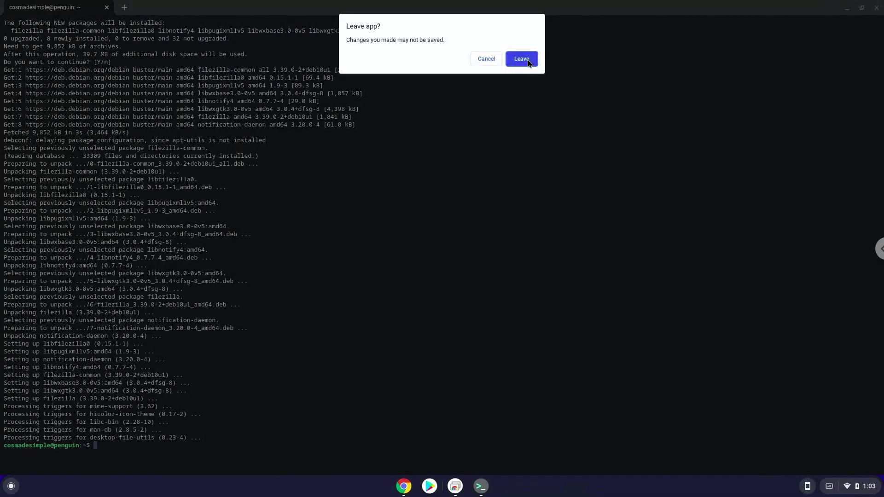
# Step: Confirm leaving Terminal, then launch FileZilla from the Linux apps folder on launcher page 2
pyautogui.click(521, 58)
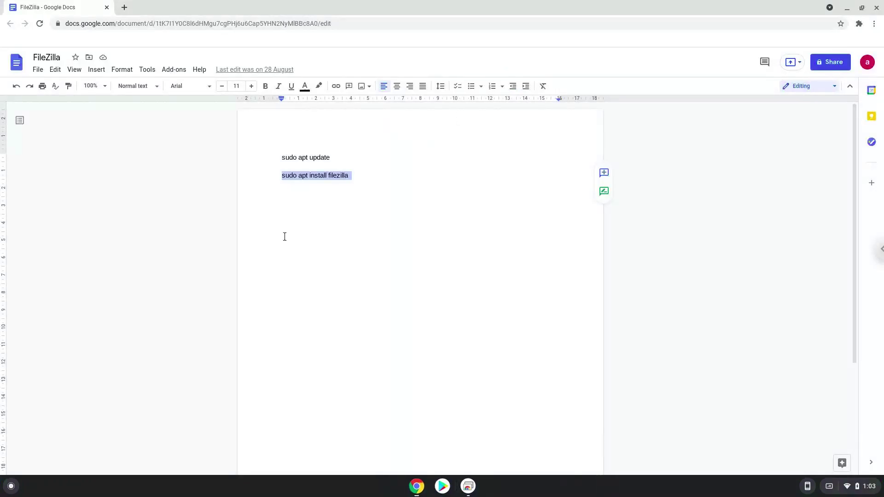
pyautogui.click(11, 487)
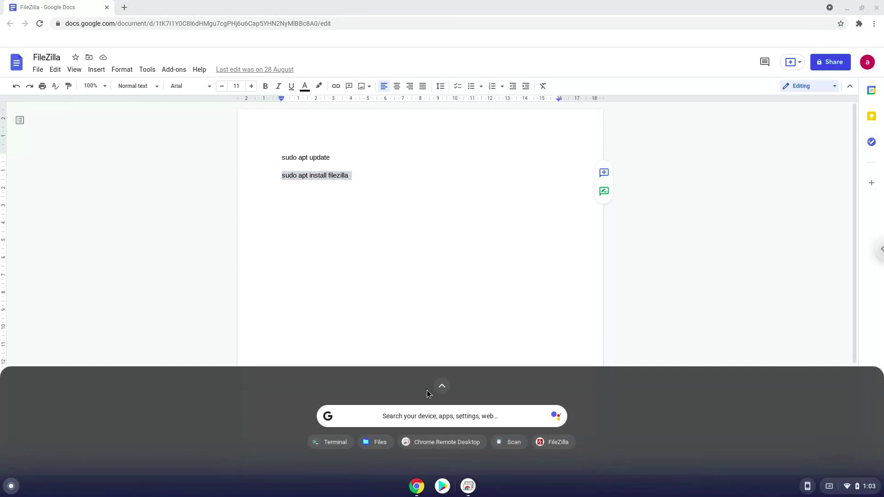
pyautogui.click(441, 387)
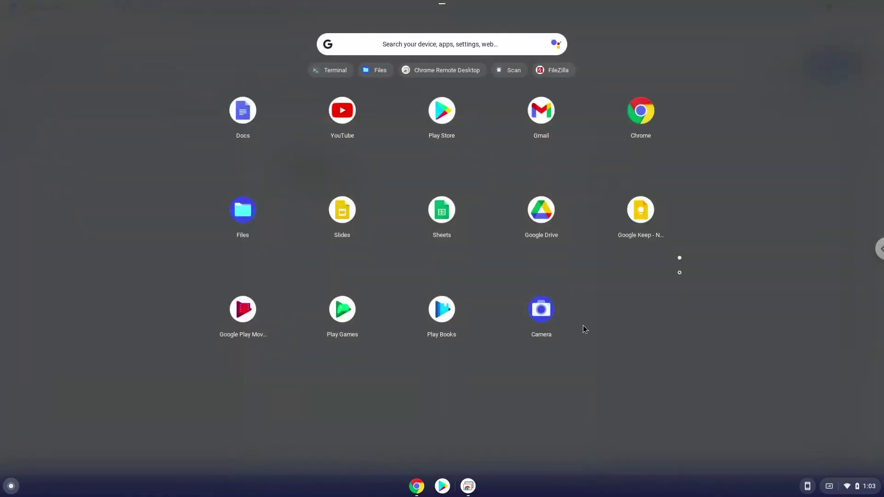
pyautogui.click(683, 272)
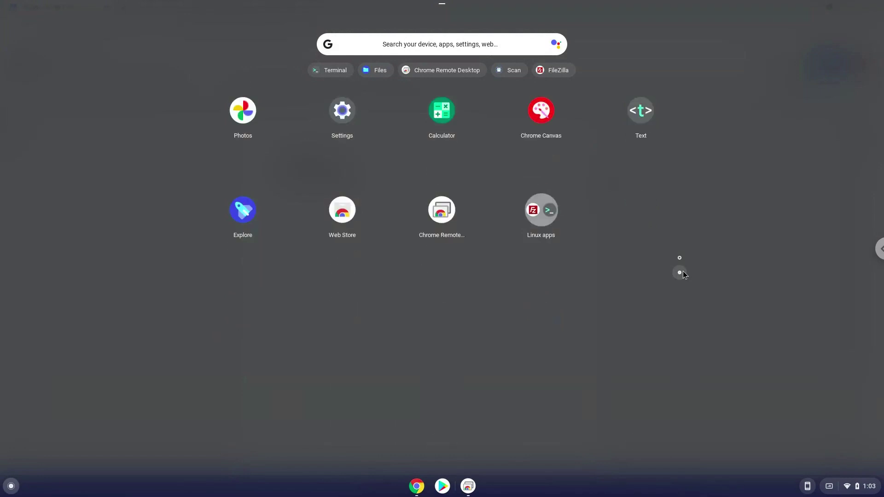
pyautogui.click(545, 220)
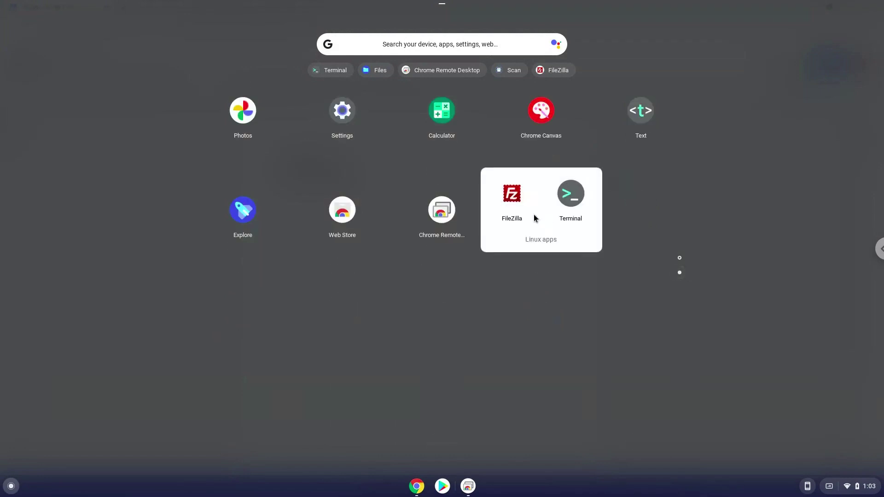
pyautogui.click(511, 194)
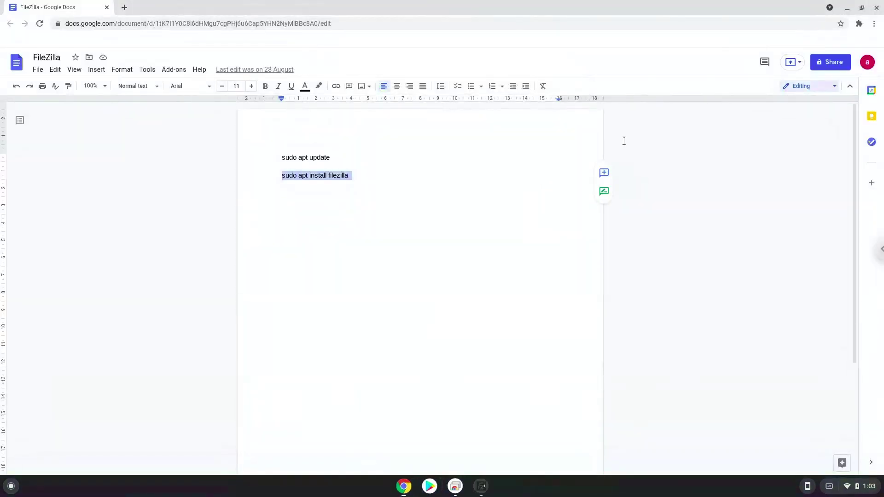
# Step: Close Chrome, dismiss FileZilla's welcome, maximise it, and open Help > About showing version 3.39.0
pyautogui.click(876, 8)
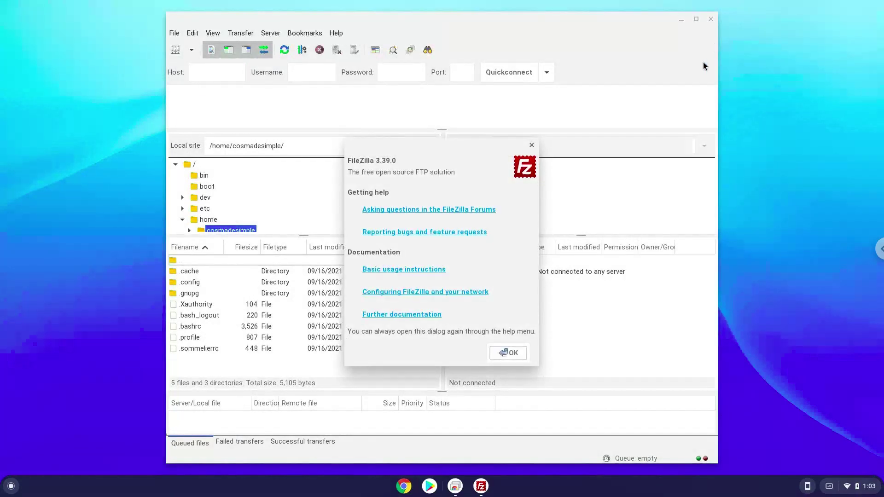
pyautogui.click(512, 353)
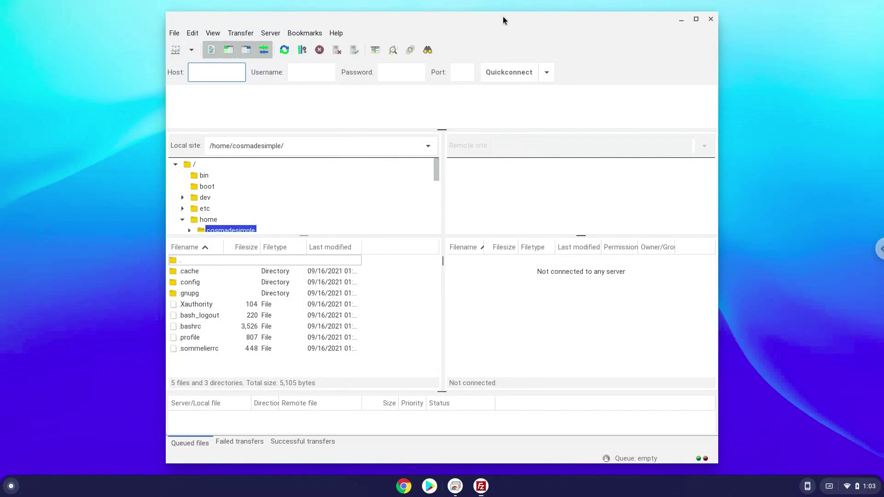
pyautogui.click(696, 19)
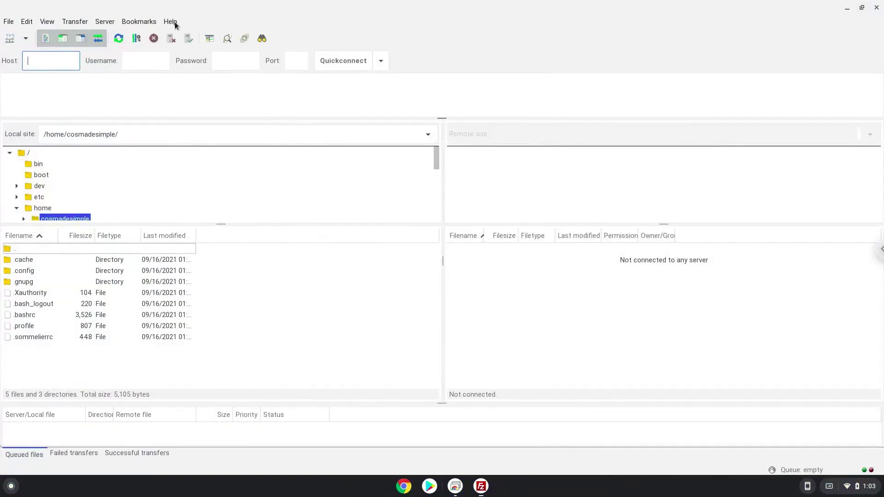
pyautogui.click(174, 23)
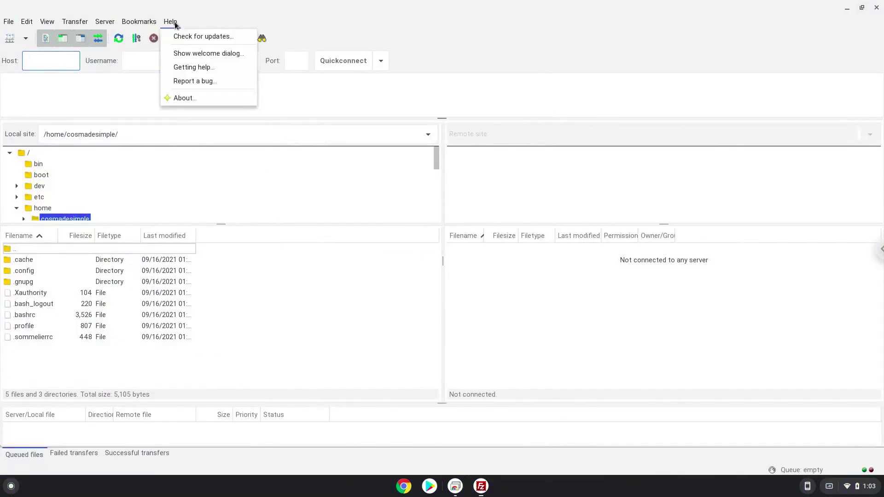
pyautogui.click(187, 98)
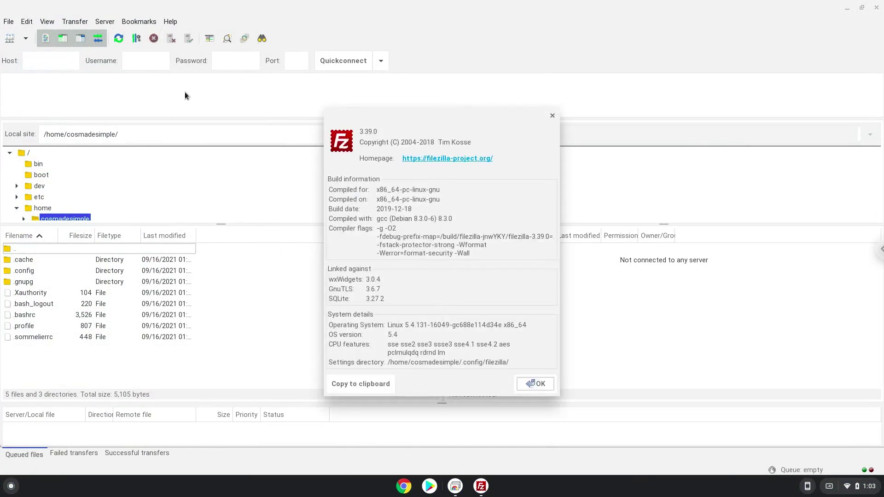